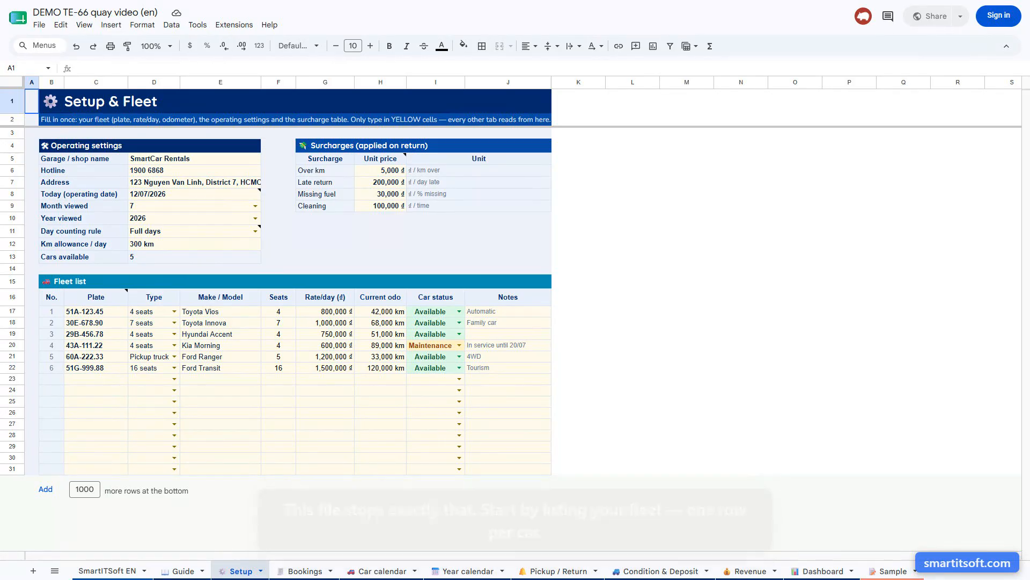
click(28, 69)
text(C23)
key(Return)
text(77C-555.66)
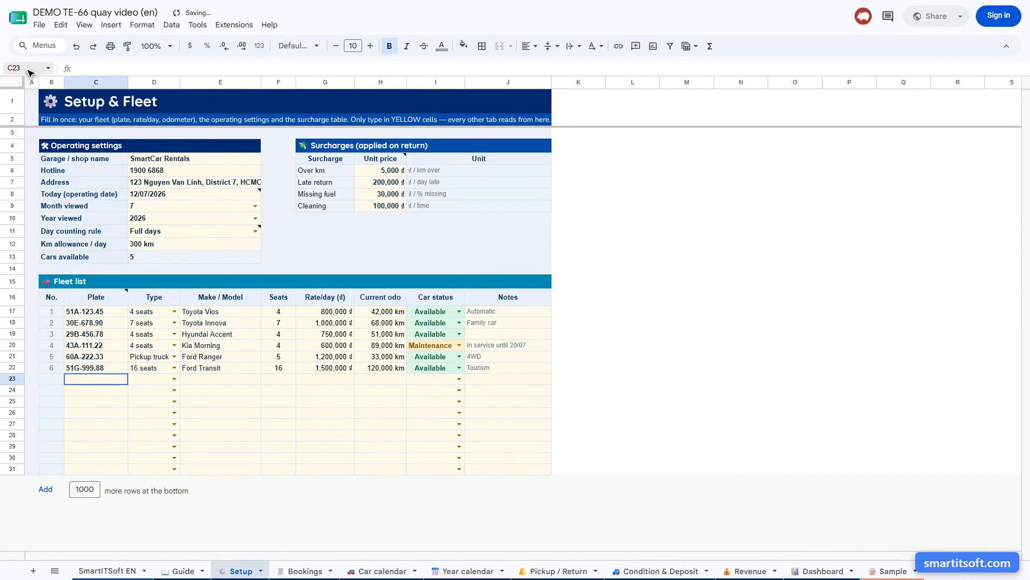
key(Return)
click(27, 68)
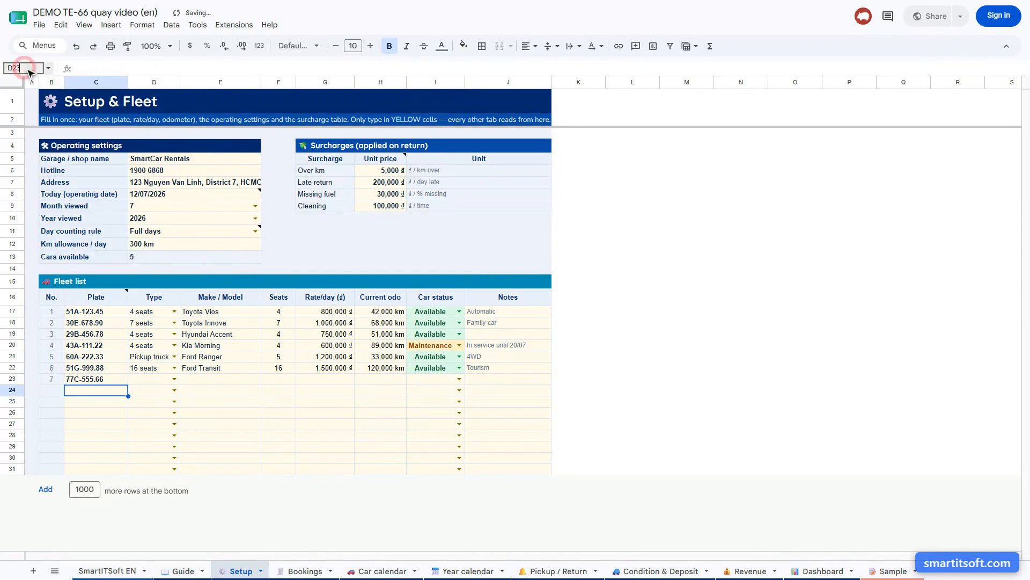
text(D23)
key(Return)
text(4 seats)
key(Return)
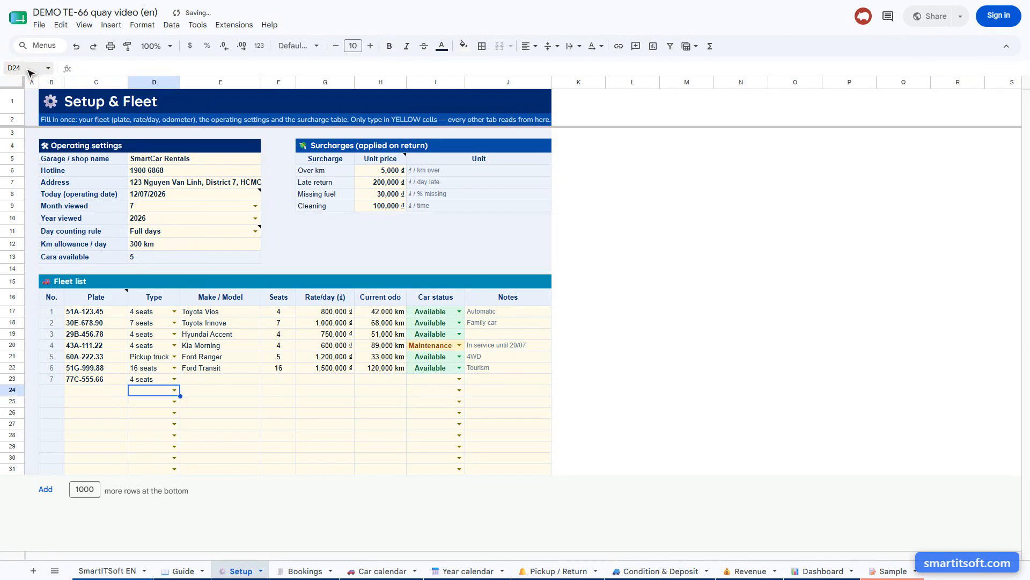
Enter make/model Mazda 3 and 5 seats for the new car in row 23
click(29, 70)
text(E23)
key(Return)
text(Mazda 3)
key(Return)
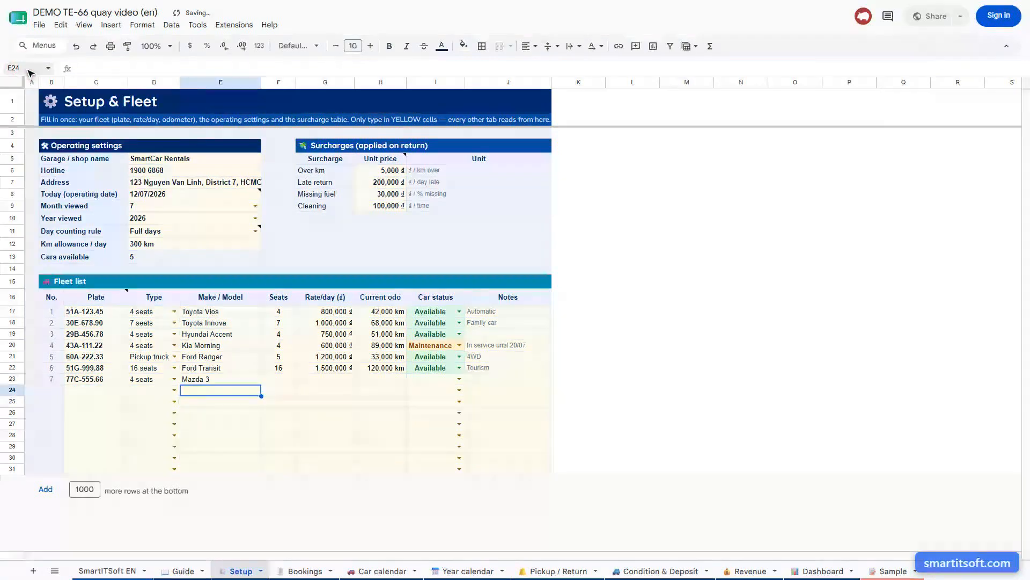
click(28, 70)
text(F23)
key(Return)
text(5)
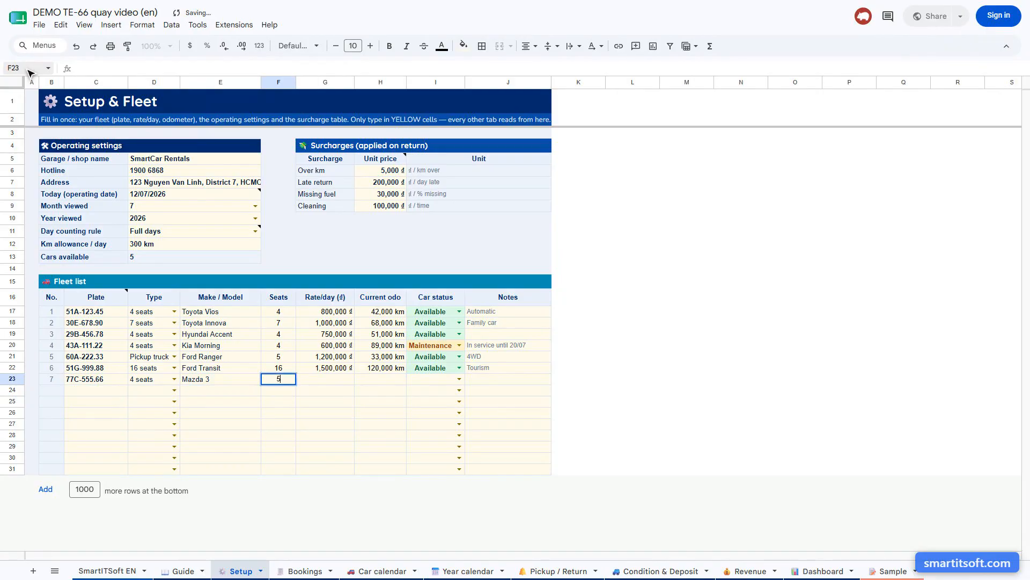
key(Return)
Set the new car's daily rate in row 23 to 700000 and its current odometer to 15000
click(29, 69)
text(G23)
key(Return)
text(700000)
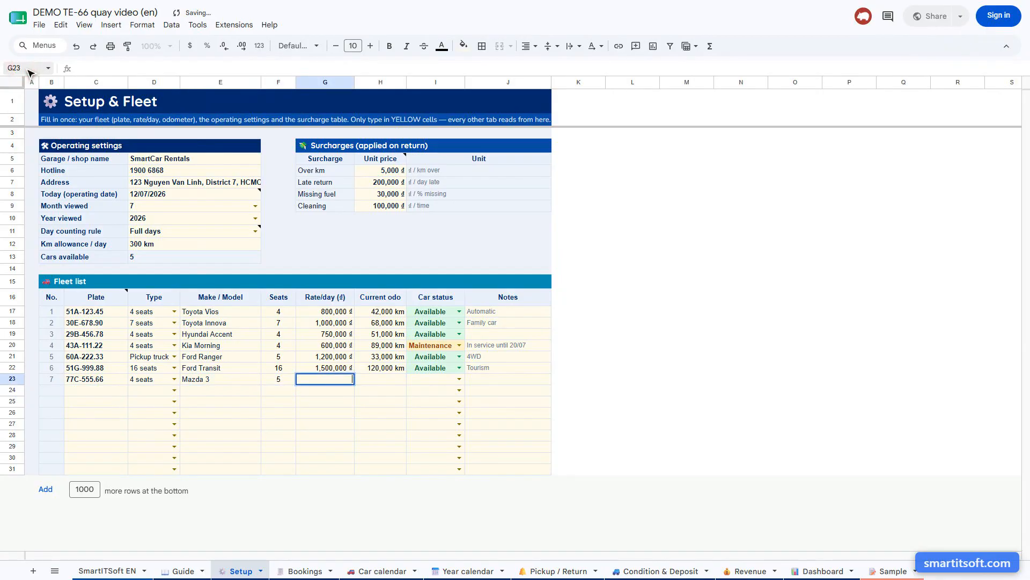
key(Return)
click(28, 70)
text(H23)
key(Return)
text(15000)
key(Return)
Set the car status of 77C-555.66 in row 23 to Available
click(29, 70)
text(I23)
key(Return)
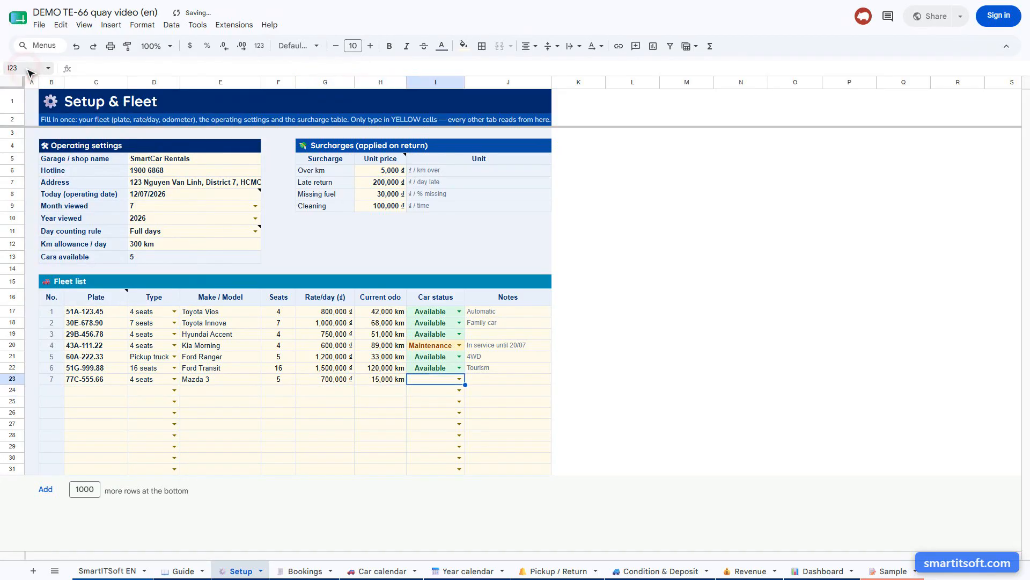
text(Available)
key(Return)
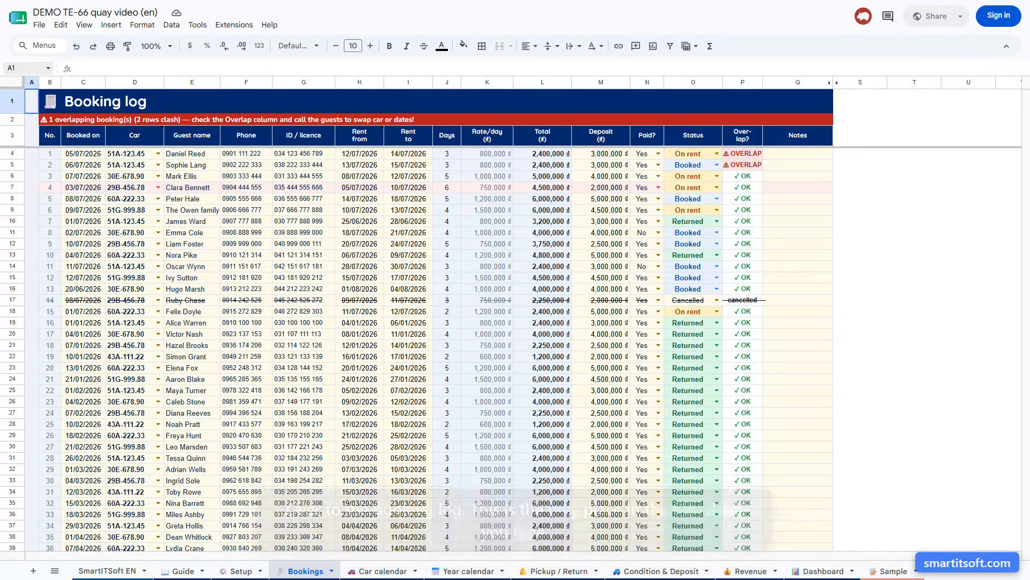
Start a new booking in row 64 of the booking log, booked on 12/07/2026 for car 77C-555.66
click(28, 69)
text(C64)
key(Return)
text(12/07/2026)
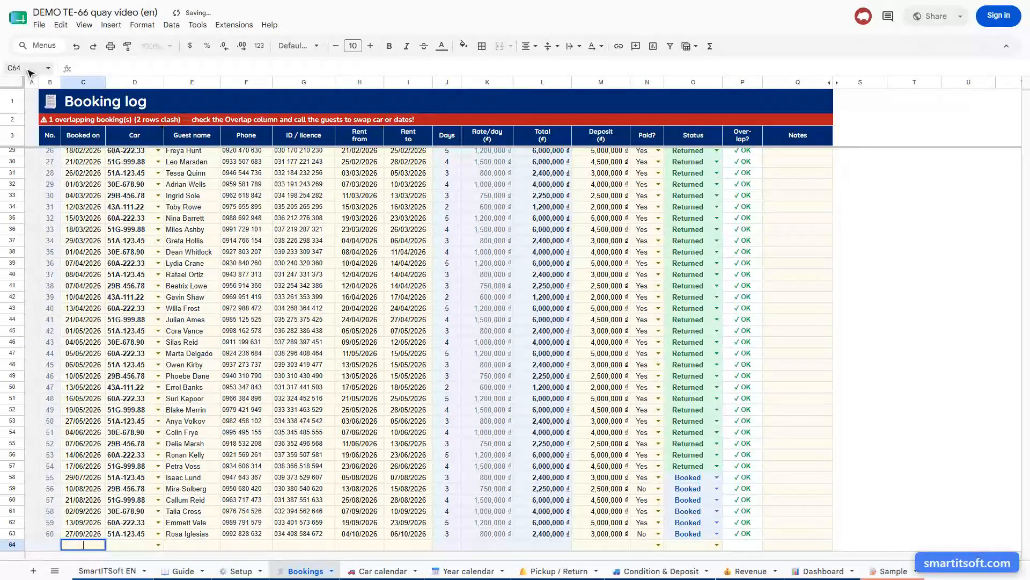
key(Return)
click(28, 68)
text(D64)
key(Return)
text(77C-555.66)
key(Return)
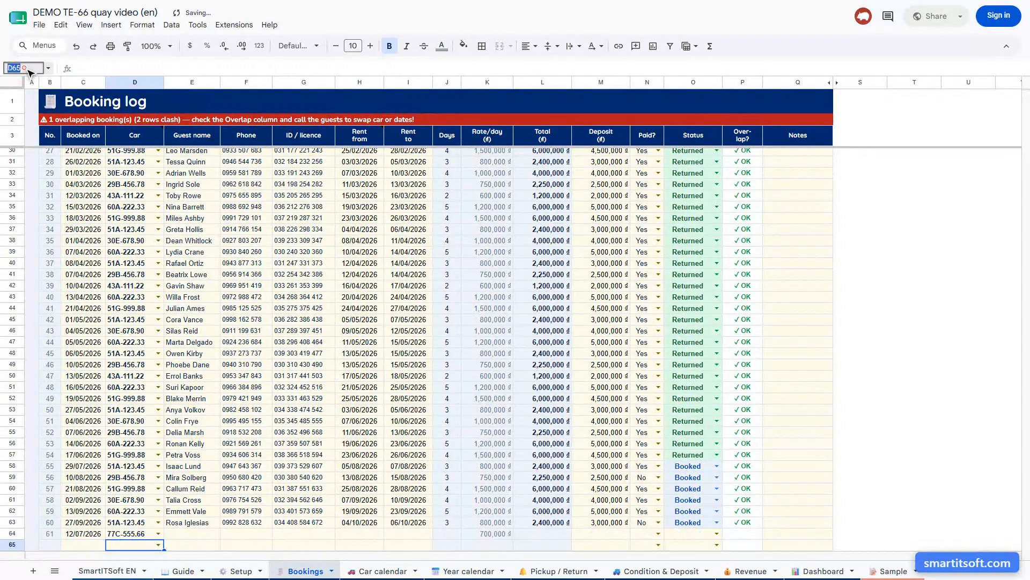
Enter the guest's full name and phone number for the booking in row 64
click(28, 68)
text(E64)
key(Return)
key(Return)
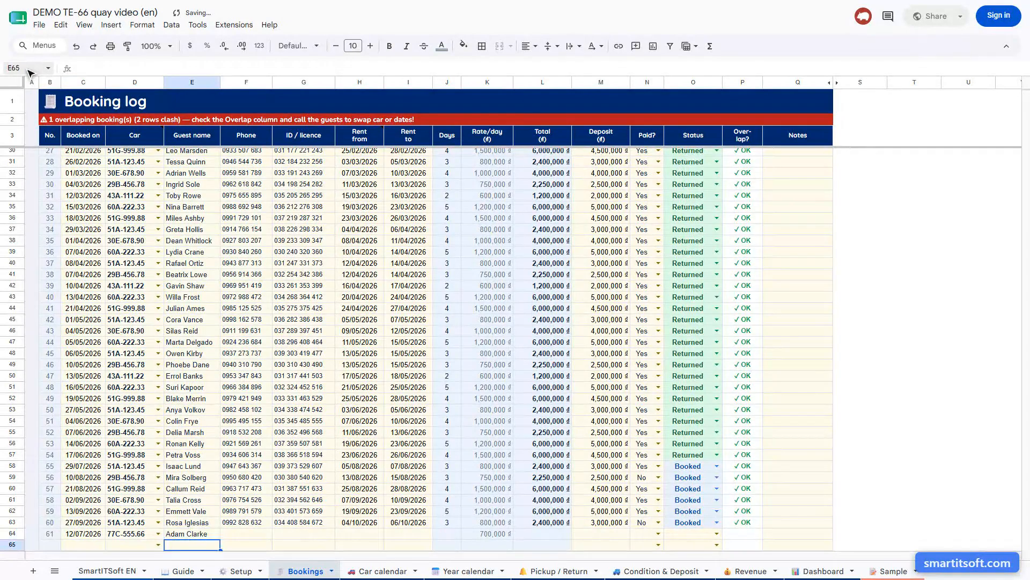
click(28, 69)
key(Return)
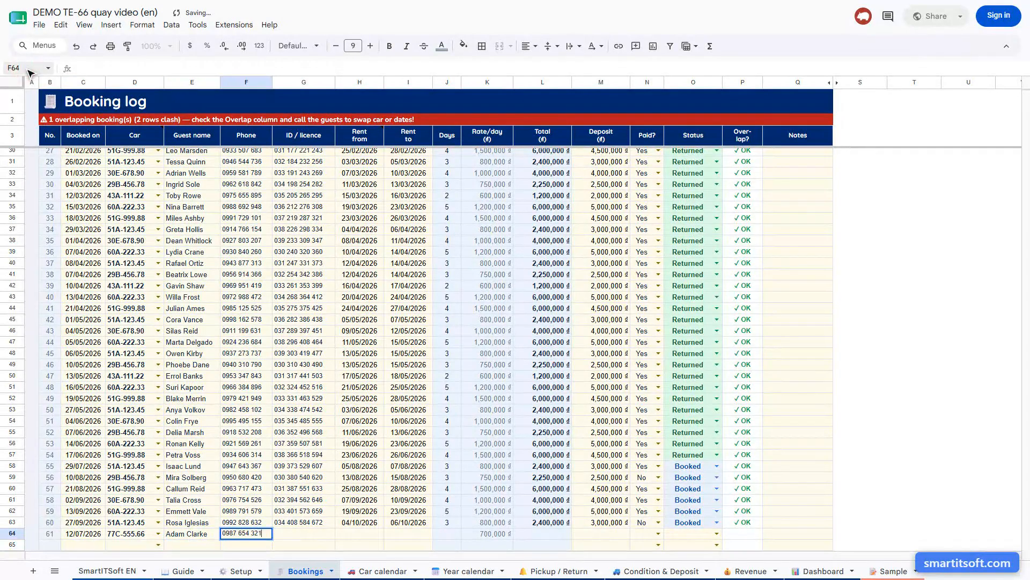
key(Return)
Set the rental period of the booking in row 64 from 20/07/2026 to 23/07/2026
click(28, 69)
text(H64)
key(Return)
text(20/07/2026)
key(Return)
click(28, 69)
text(I64)
key(Return)
text(23/07/2026)
key(Return)
Enter a deposit of 3000000 and the status Booked for the booking in row 64
click(28, 69)
text(M64)
key(Return)
text(3000000)
key(Return)
click(28, 68)
text(O64)
key(Return)
text(Booked)
key(Return)
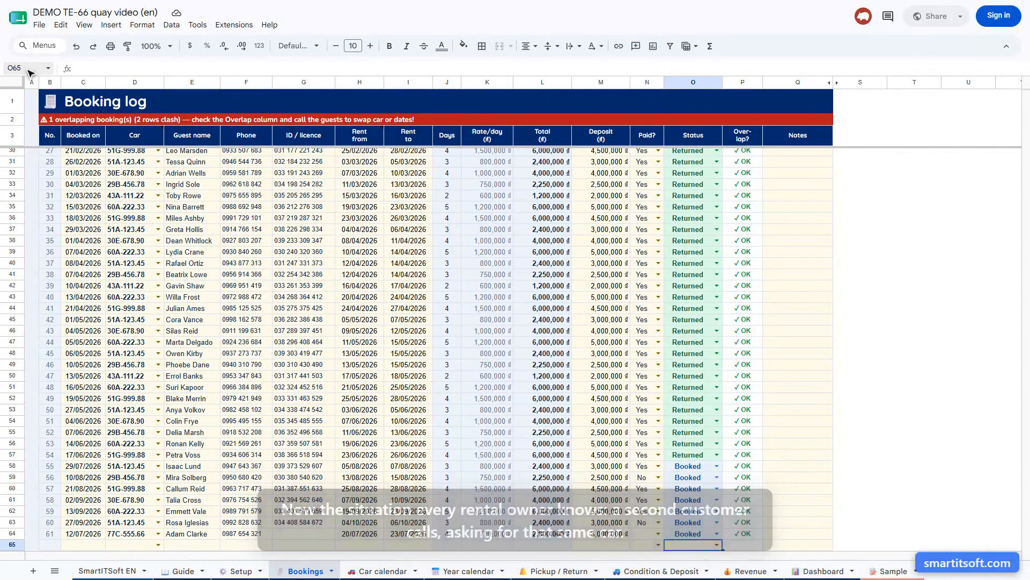
click(29, 72)
text(C65)
key(Return)
text(12/07/2026)
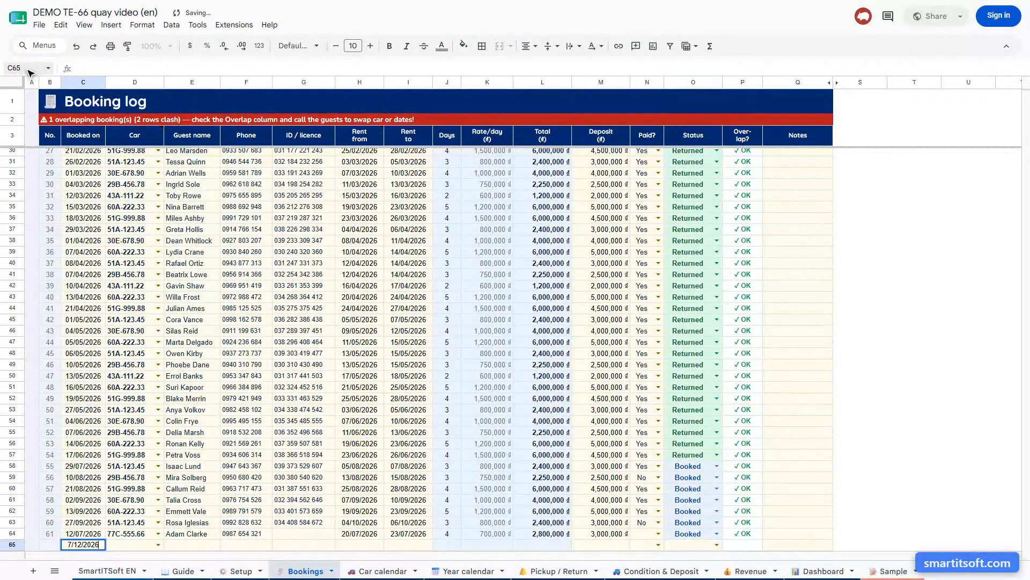
key(Return)
click(30, 72)
text(D65)
key(Return)
text(77C-555.66)
key(Return)
Enter the second guest's full name and phone number in row 65
click(30, 71)
text(E65)
key(Return)
key(Return)
click(24, 68)
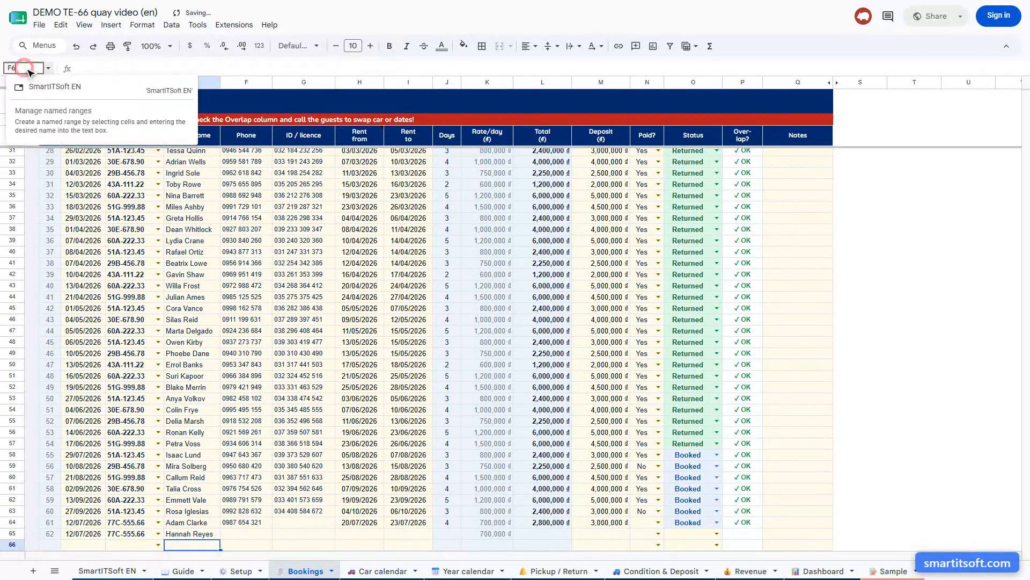
key(Return)
key(Return)
Set the rental period of the booking in row 65 from 22/07/2026 to 25/07/2026
click(29, 71)
text(H65)
key(Return)
text(22/07/2026)
key(Return)
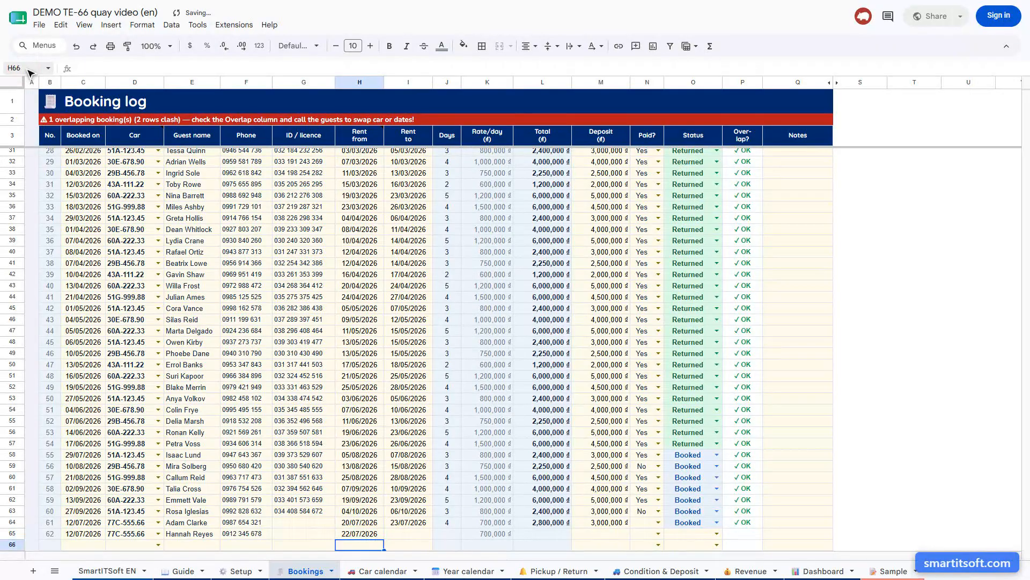
click(29, 71)
text(I65)
key(Return)
text(25/07/2026)
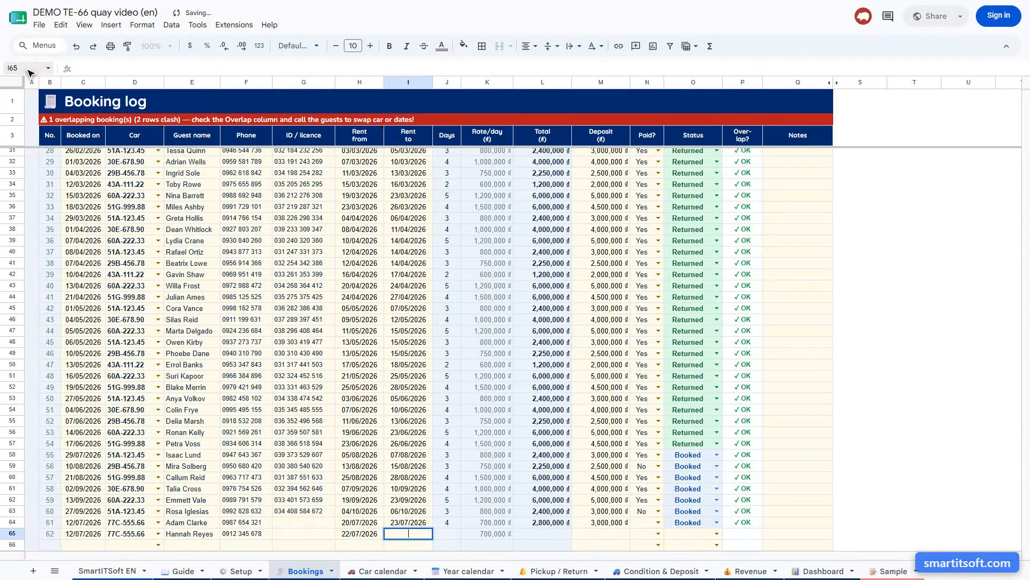
key(Return)
Enter a deposit of 3000000 and the status Booked for the booking in row 65
click(30, 71)
text(M65)
key(Return)
text(3000000)
key(Return)
click(30, 71)
text(O65)
key(Return)
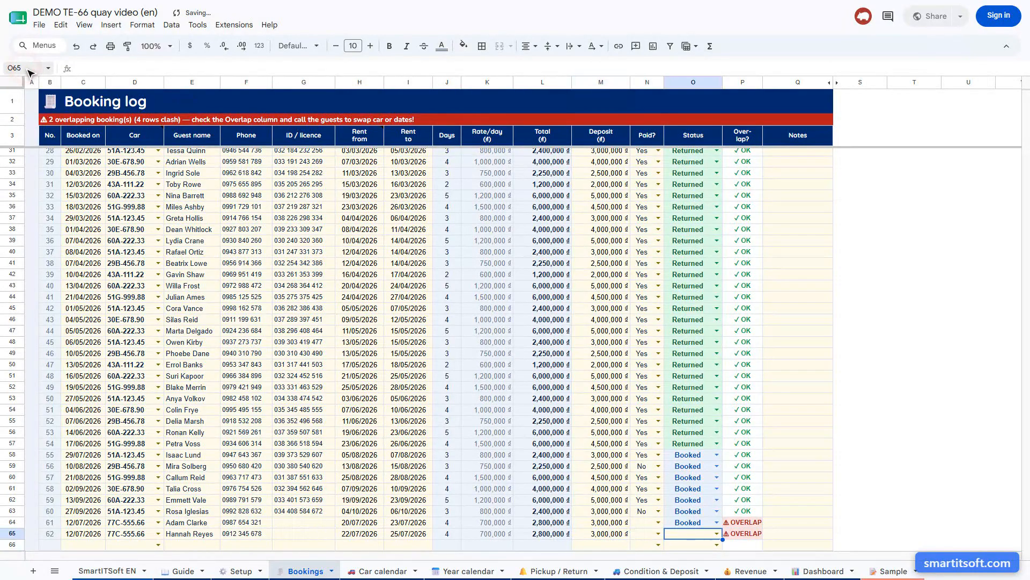
text(Booked)
key(Return)
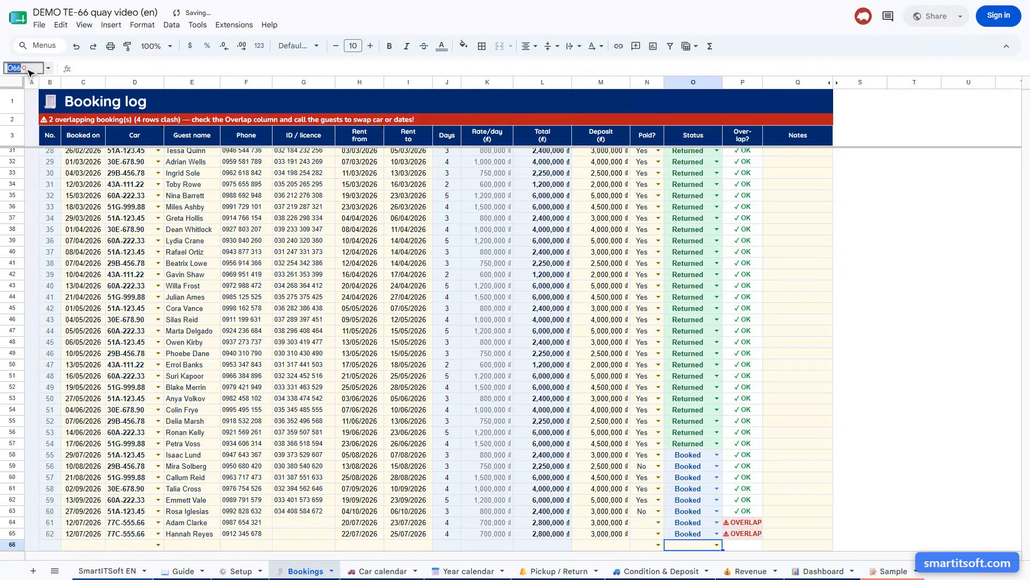
click(29, 72)
text(P64)
key(Return)
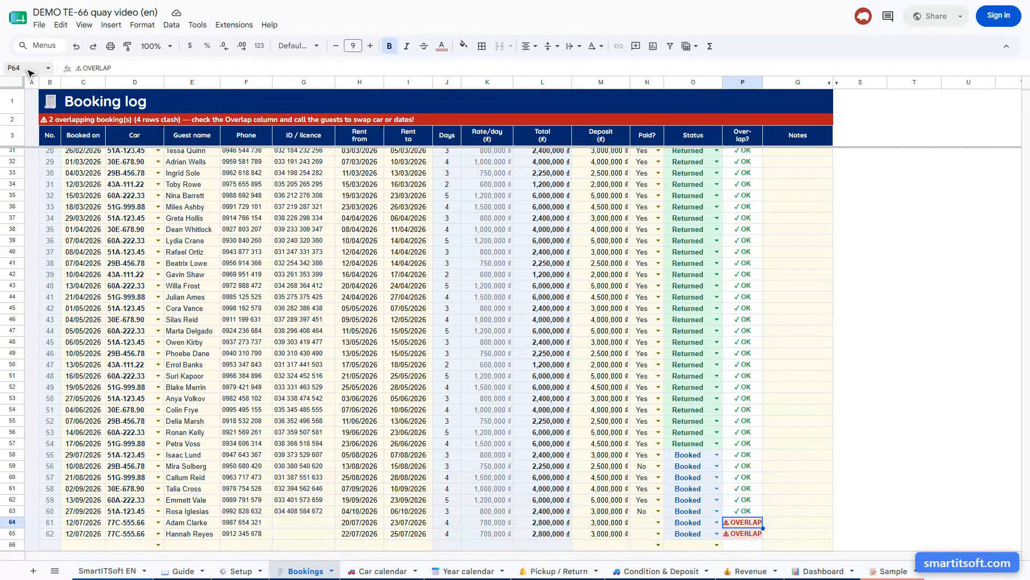
Open the Car calendar sheet and inspect cell V15 in the July row of car 77C-555.66
key(ctrl+Page_Down)
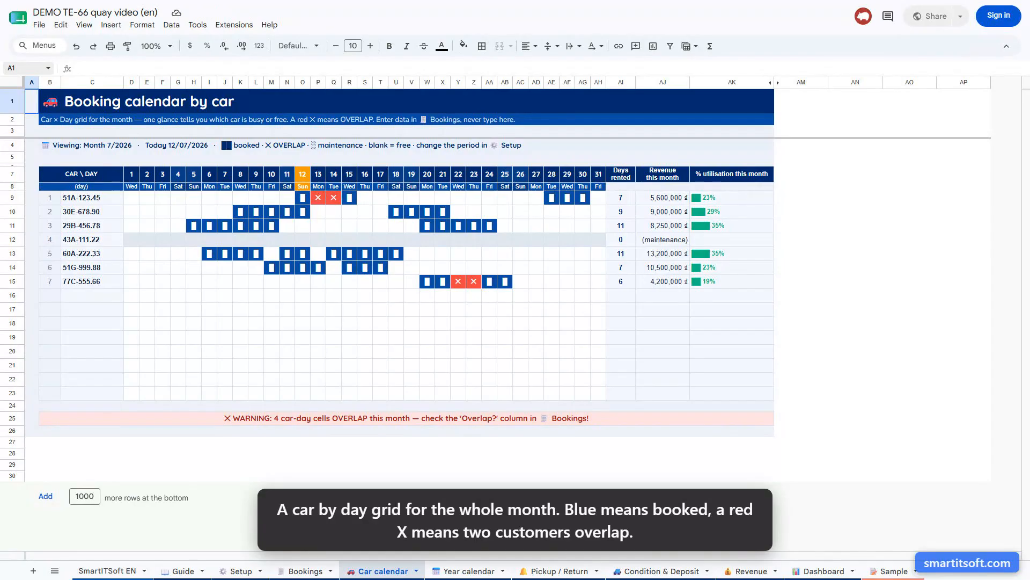
click(27, 69)
text(V15)
key(Return)
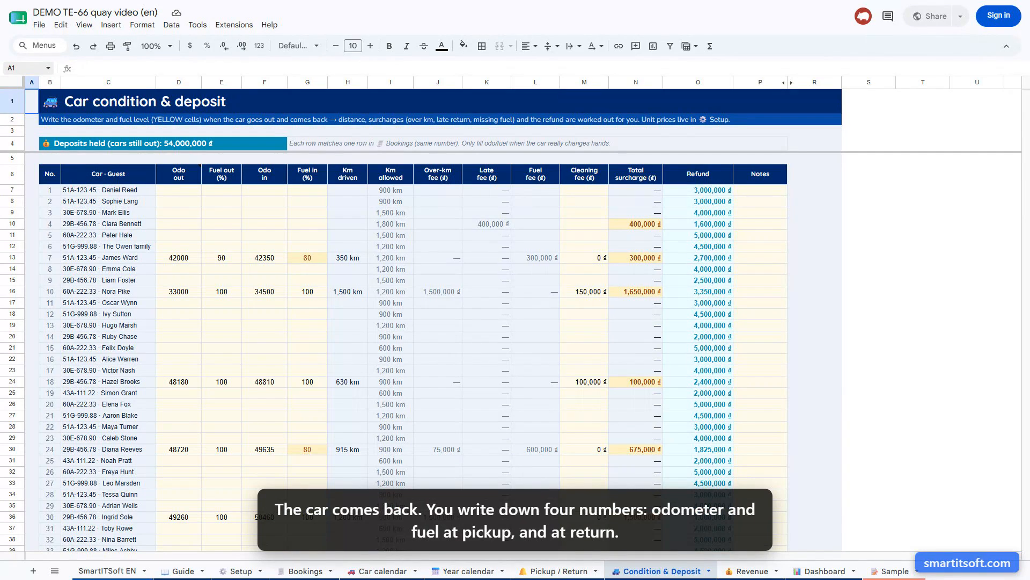
Record the pickup readings for booking 16 in row 22 of Condition & Deposit: odometer out 42500 and fuel out 100
click(28, 68)
text(D22)
key(Return)
text(42500)
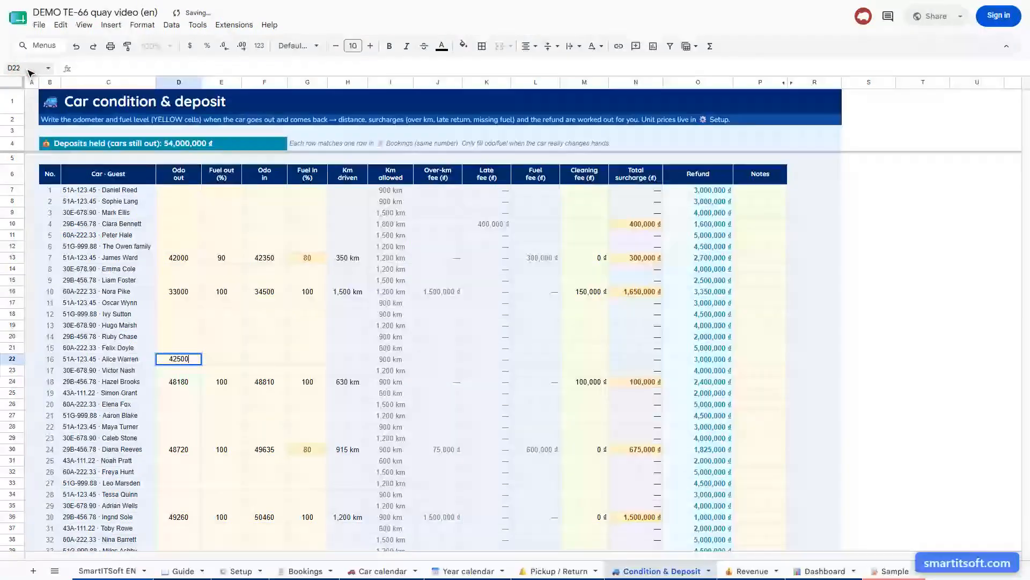
key(Return)
click(28, 68)
text(E22)
key(Return)
text(100)
key(Return)
Record the return readings for booking 16 in row 22: odometer in 43300 and fuel in 90
click(28, 69)
text(F22)
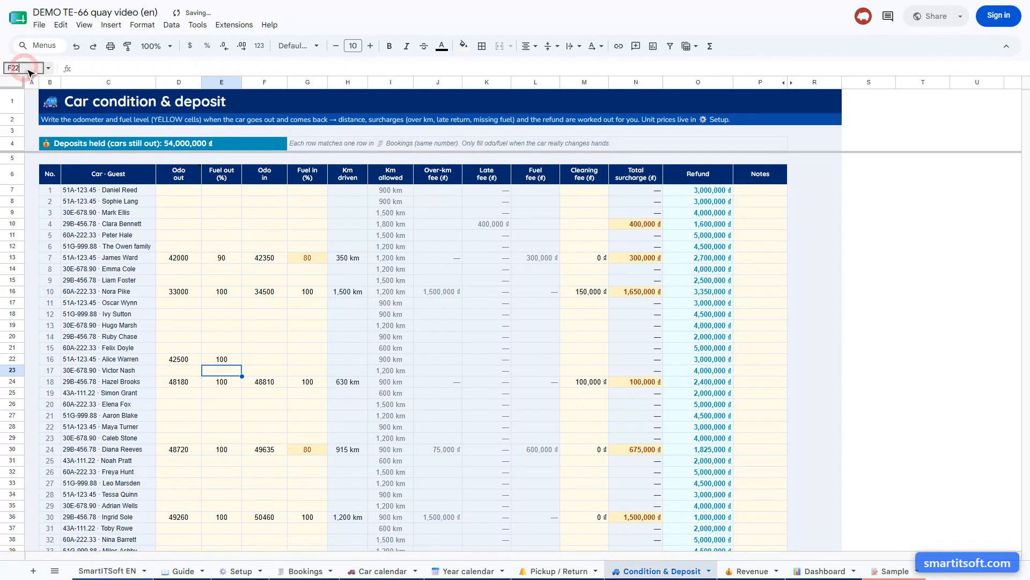
key(Return)
text(43300)
key(Return)
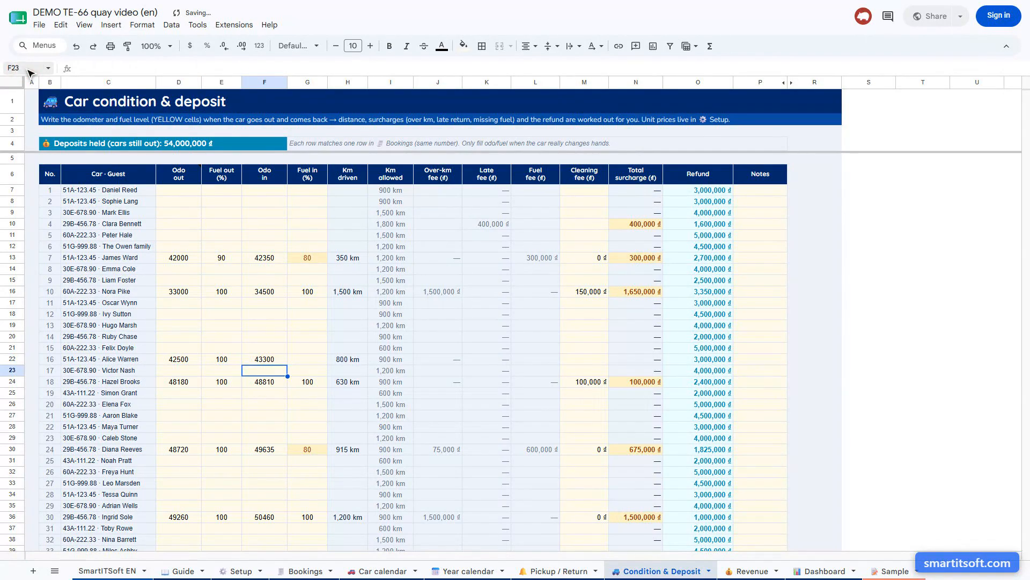
click(28, 69)
text(G22)
key(Return)
text(90)
key(Return)
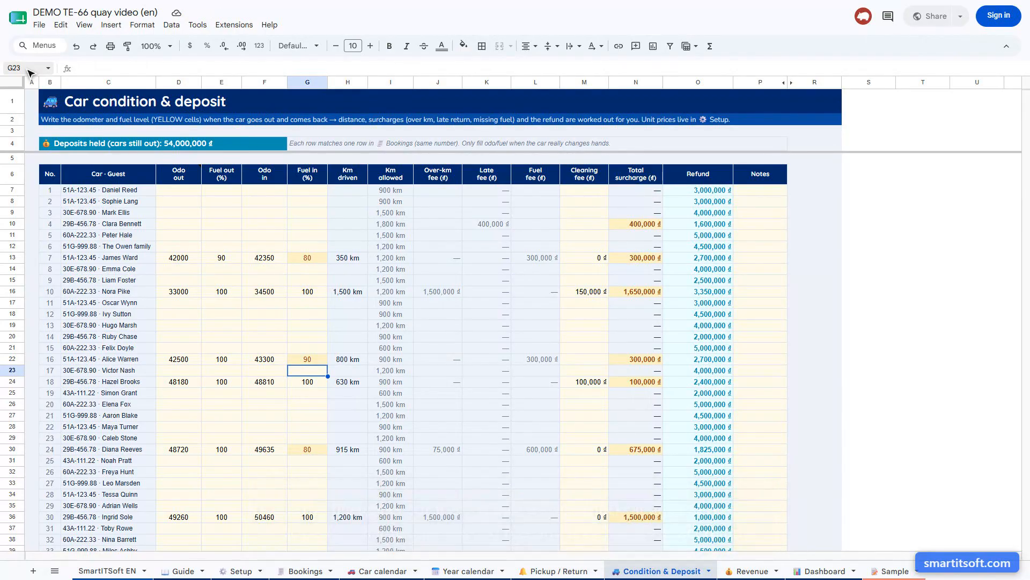
Check the calculated refund for booking 16 in cell O22
click(28, 69)
text(O22)
key(Return)
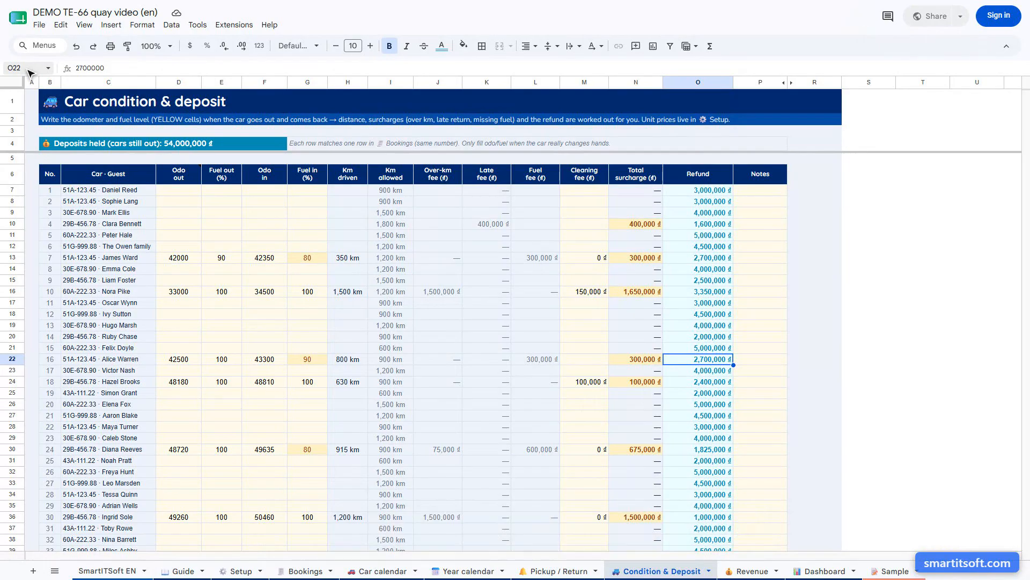
Open the Revenue sheet and go to the first car of the revenue matrix in cell B35
key(ctrl+Page_Down)
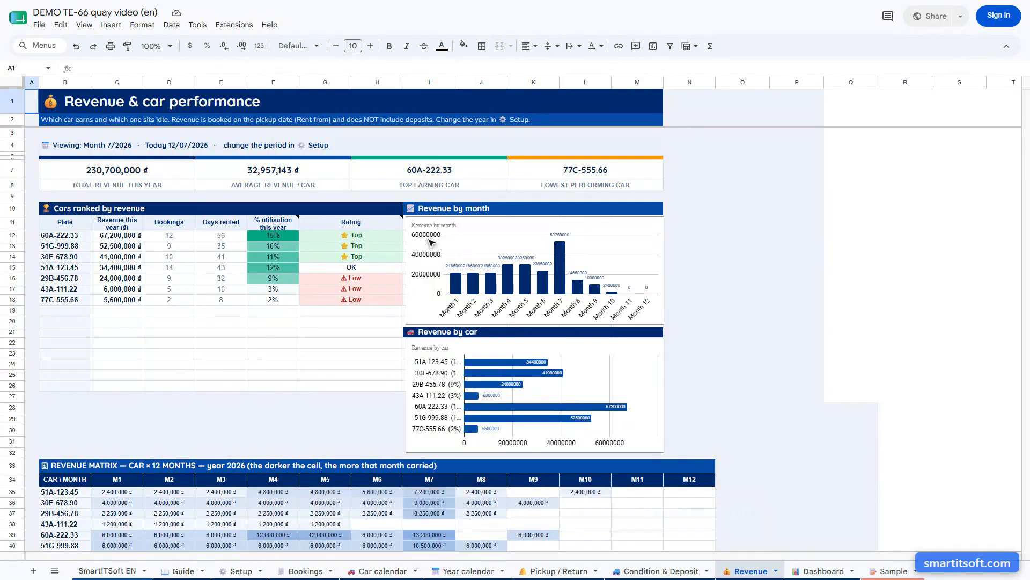
click(28, 69)
text(B35)
key(Return)
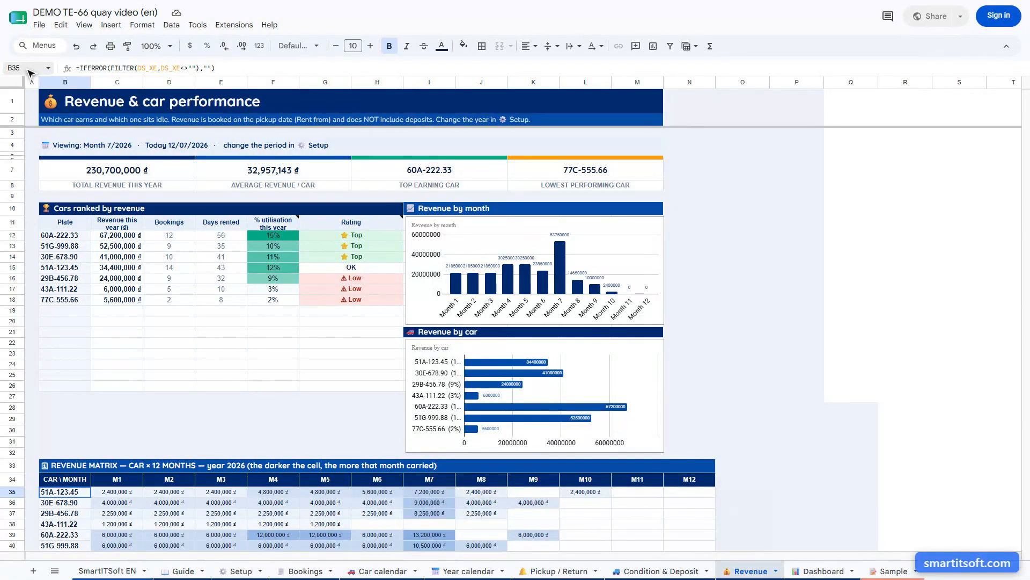
Open the Dashboard sheet
key(ctrl+Page_Down)
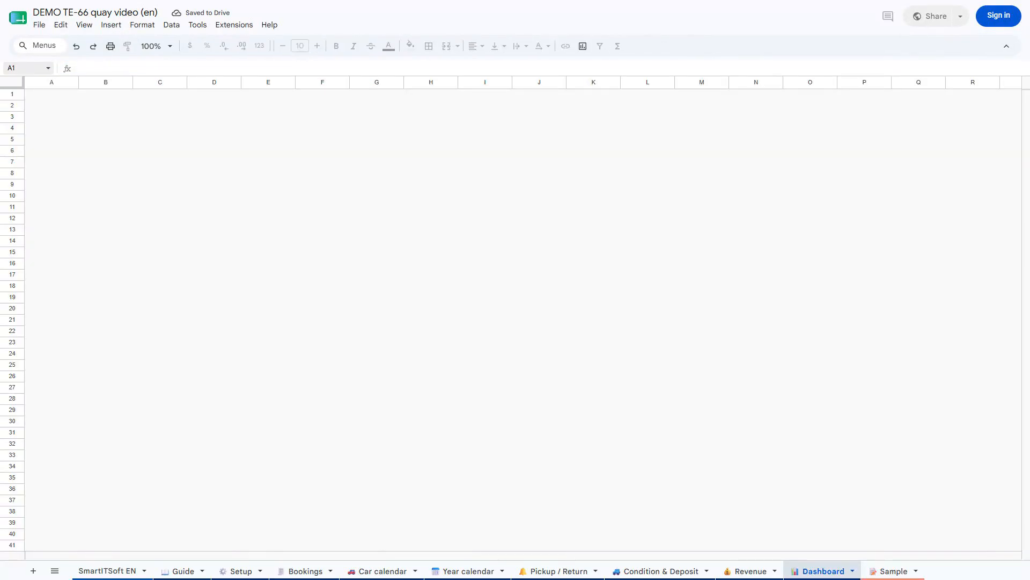